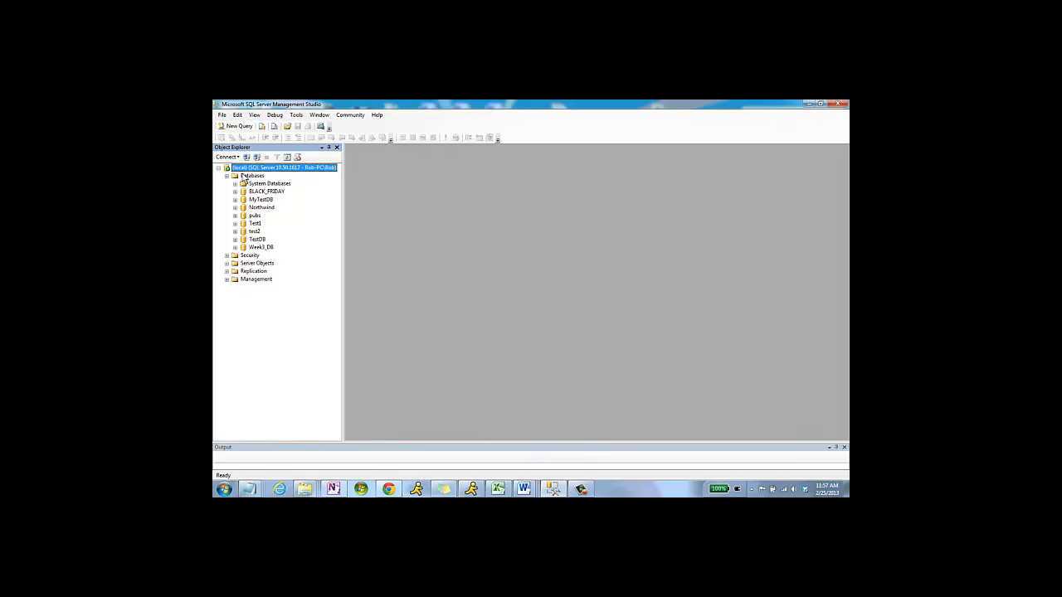
# Create a new database diagram in the pubs database
pyautogui.click(244, 177)
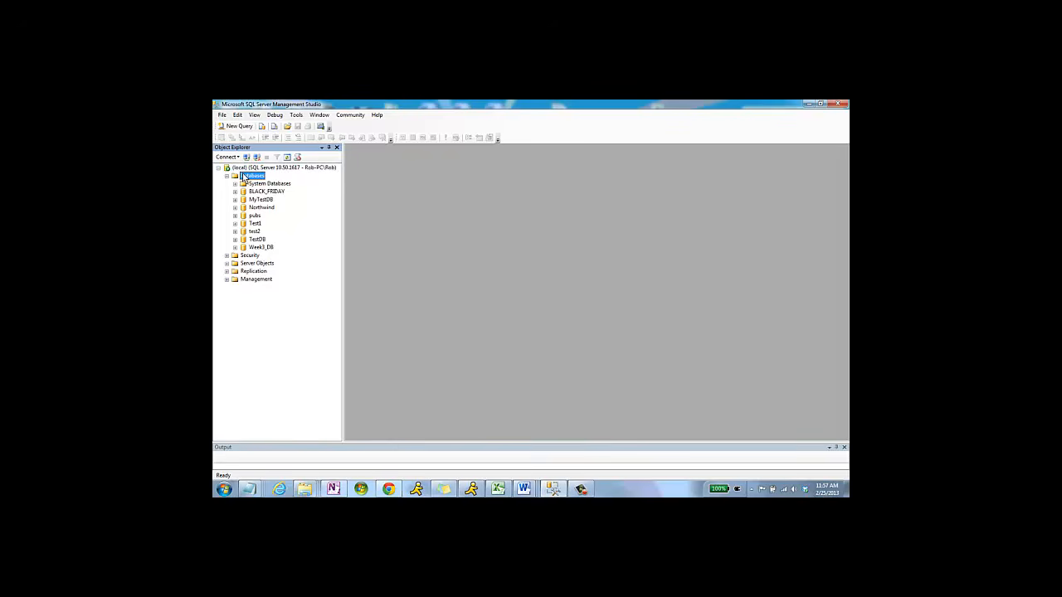
pyautogui.click(236, 215)
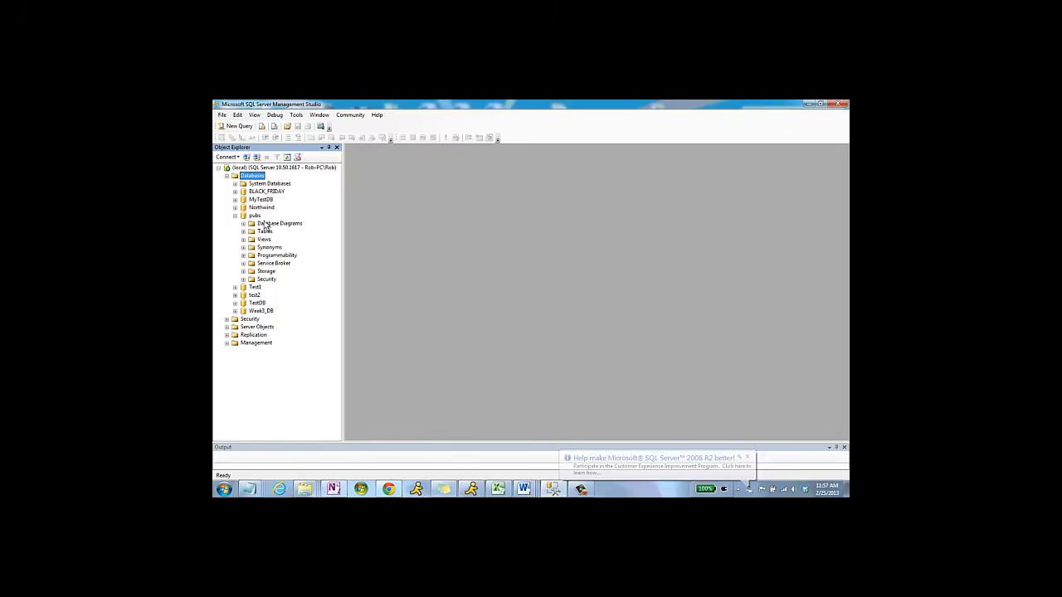
pyautogui.click(261, 225)
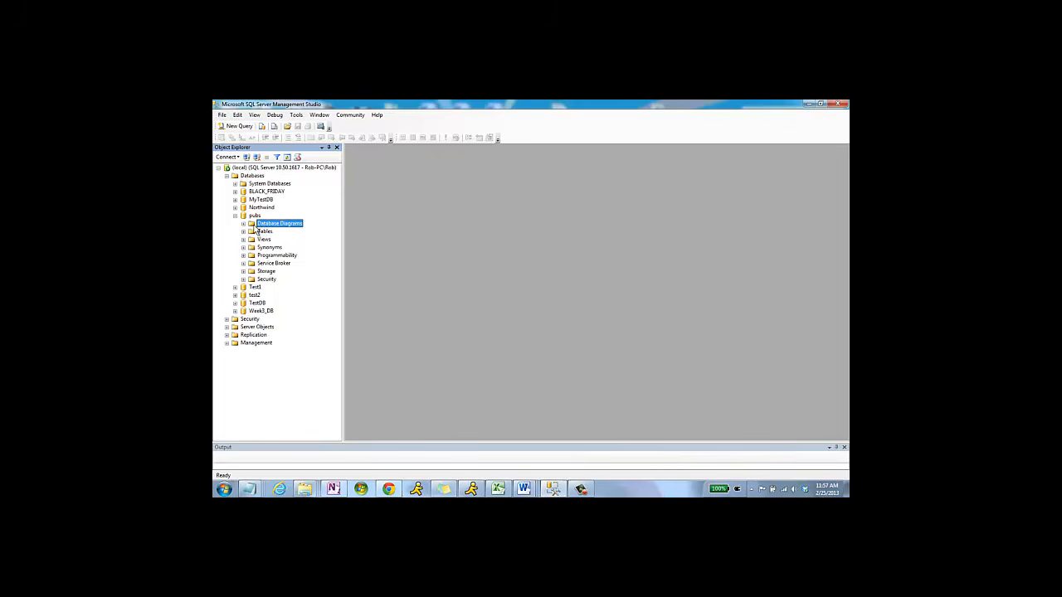
pyautogui.rightClick(257, 232)
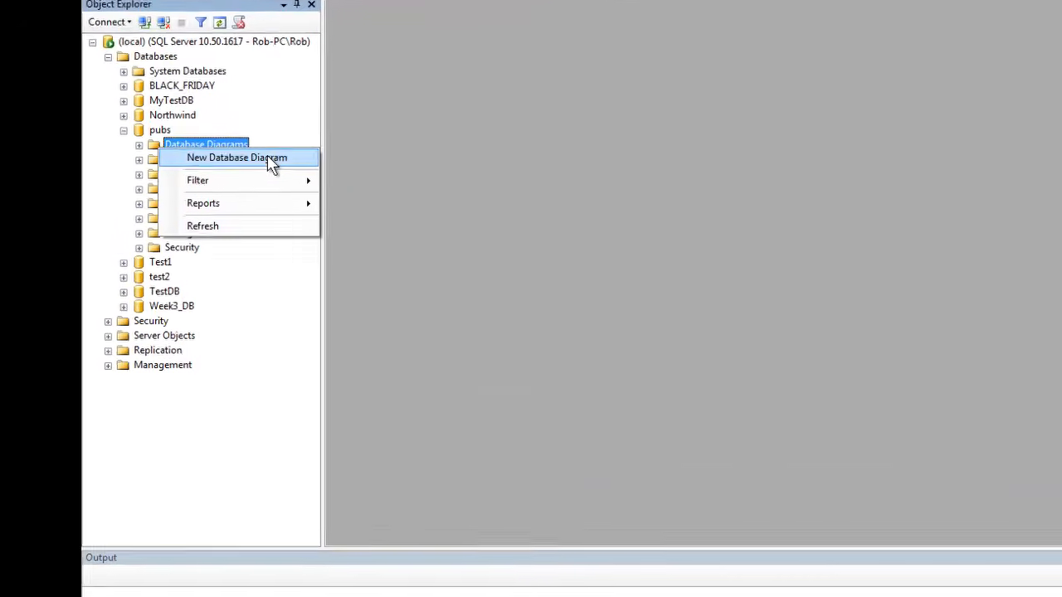
pyautogui.click(313, 230)
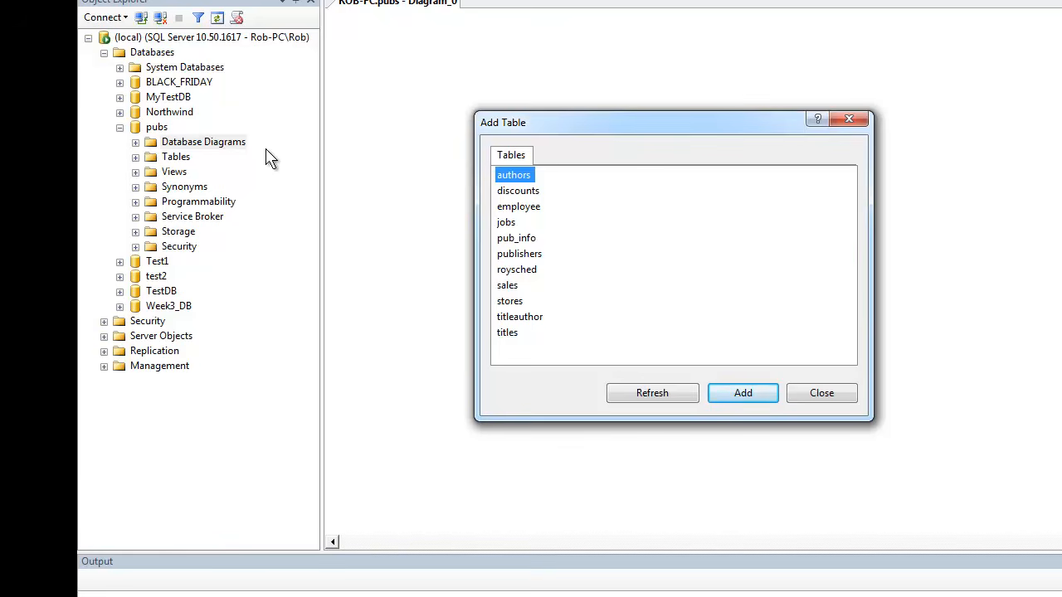
# Add the authors table to the new diagram
pyautogui.click(518, 191)
pyautogui.click(515, 177)
pyautogui.click(535, 196)
pyautogui.click(528, 208)
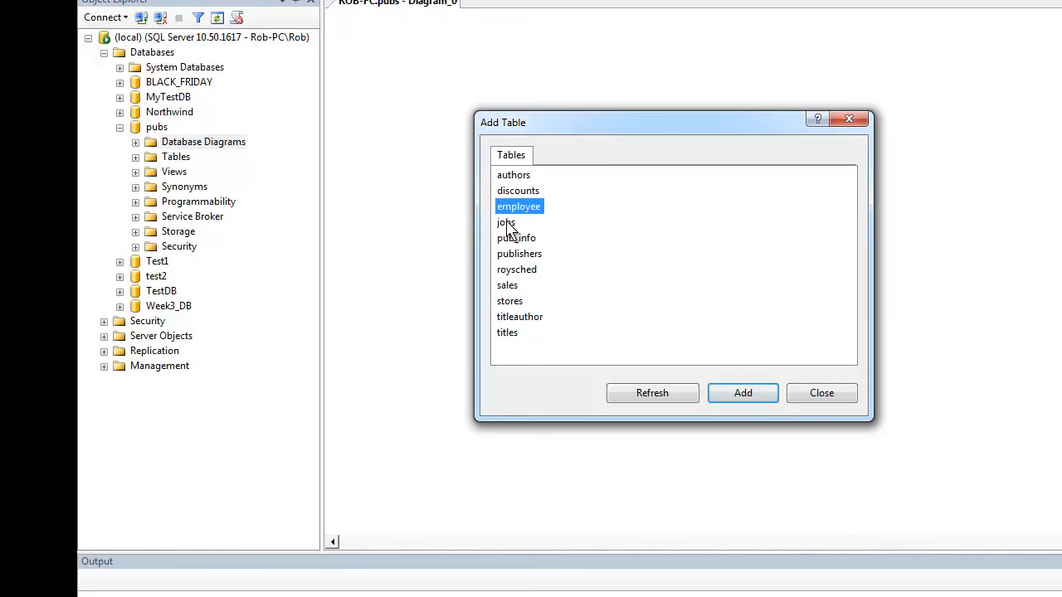
pyautogui.click(507, 223)
pyautogui.click(529, 176)
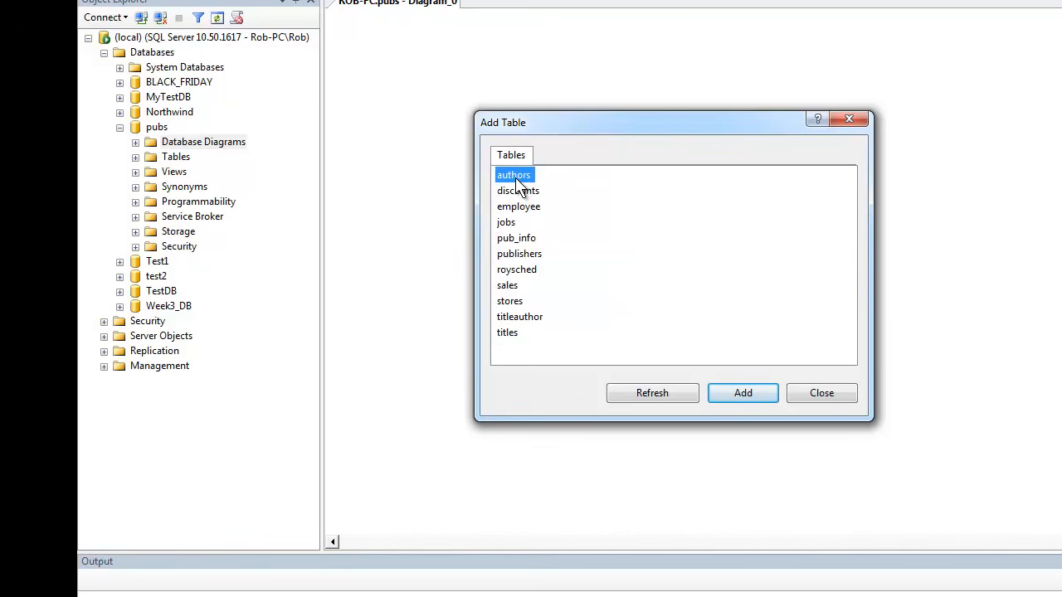
pyautogui.click(750, 398)
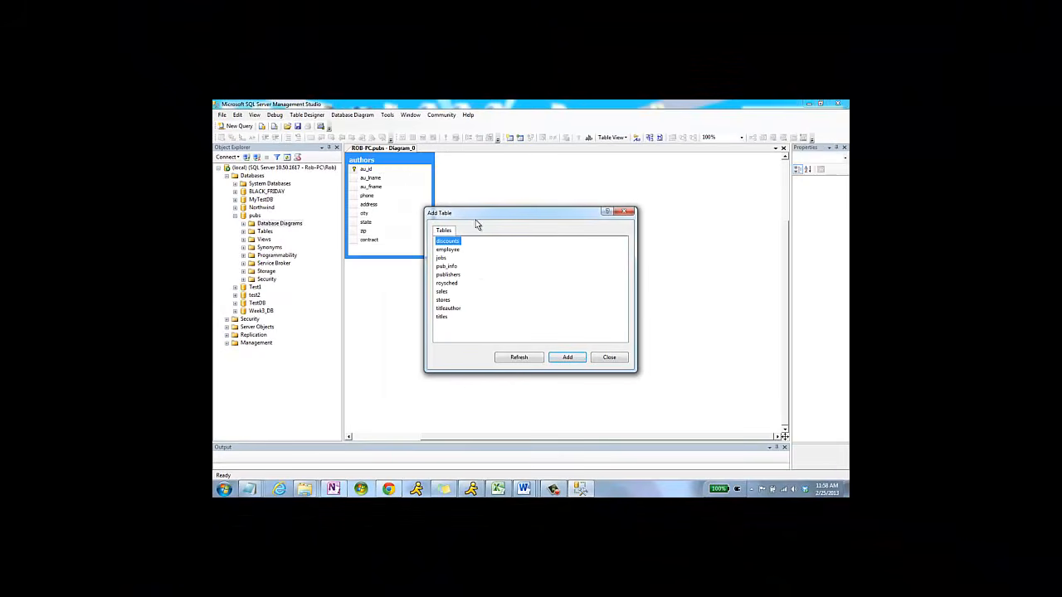
# Add the discounts table and then all remaining tables, employee through titles, to the diagram and finish adding tables
pyautogui.moveTo(475, 220); pyautogui.dragTo(504, 222)
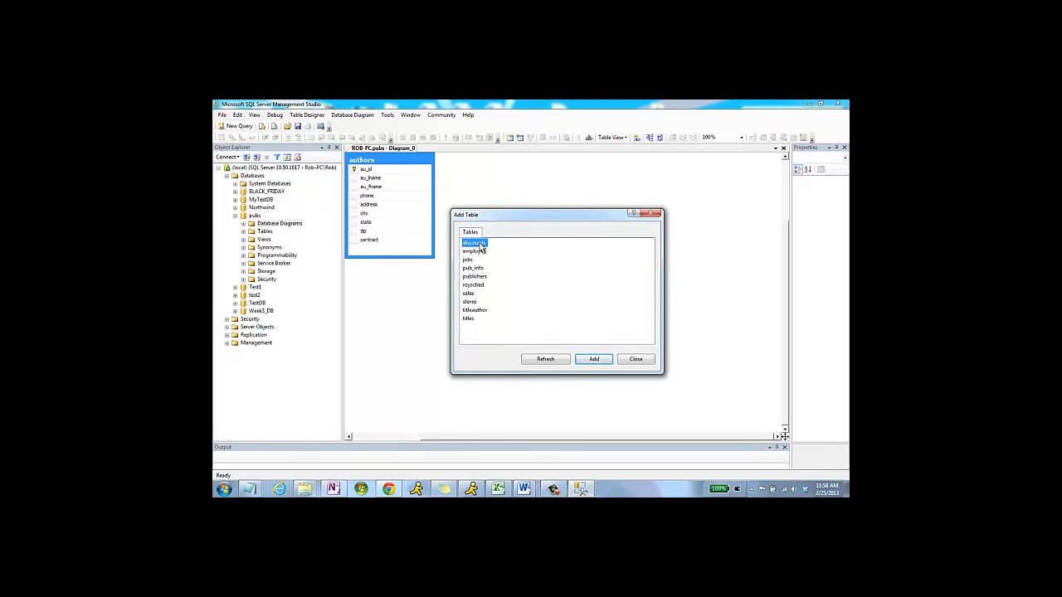
pyautogui.doubleClick(480, 243)
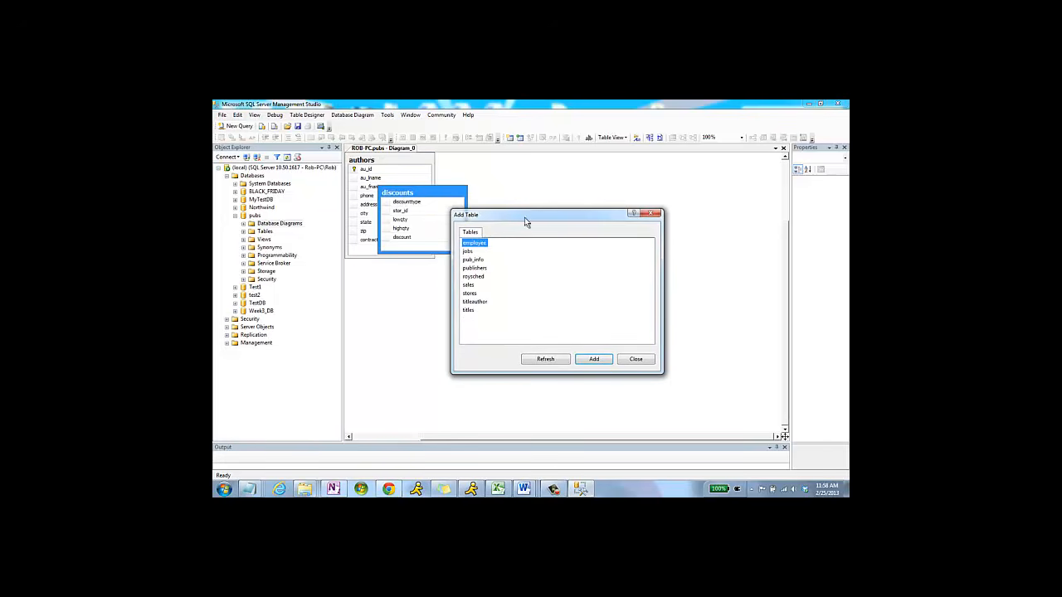
pyautogui.keyDown('shift'); pyautogui.click(468, 310); pyautogui.keyUp('shift')
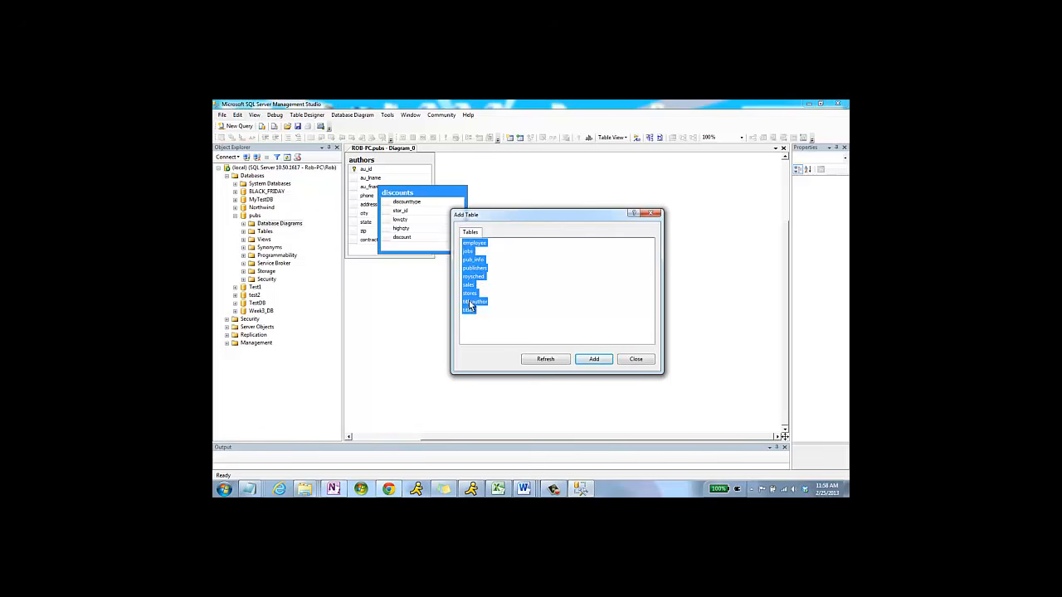
pyautogui.click(597, 362)
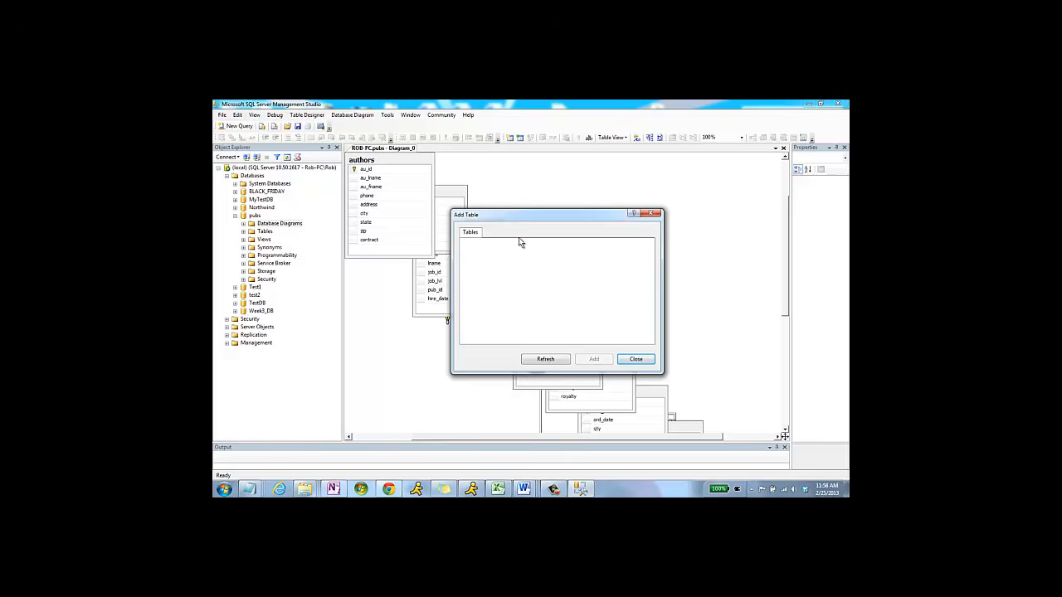
pyautogui.click(637, 360)
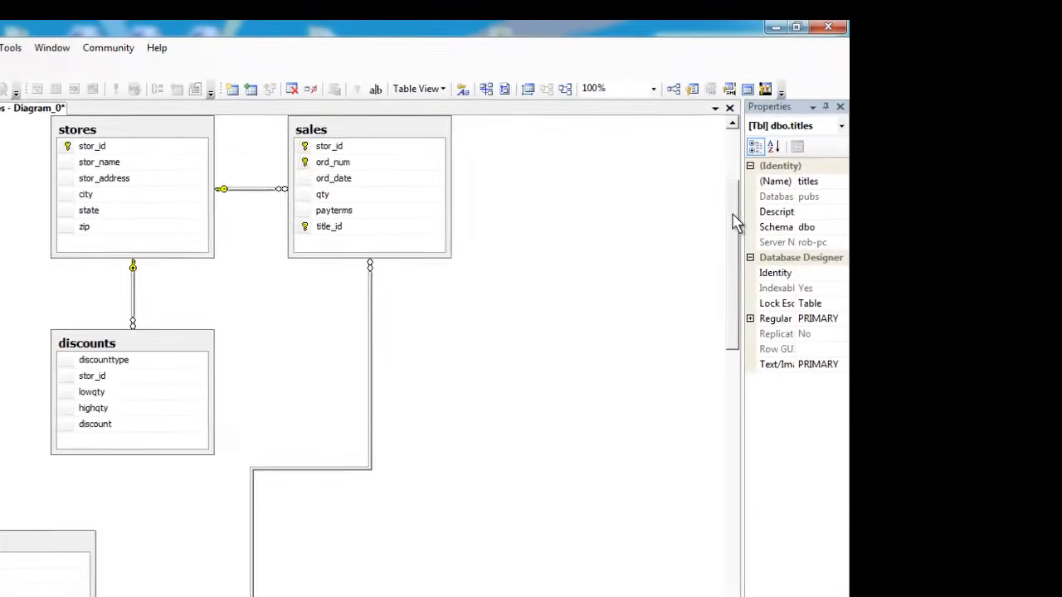
# Rearrange the upper tables of the diagram so stores sits between discounts, lower on its left, and sales, lower on its right
pyautogui.moveTo(786, 208); pyautogui.dragTo(779, 187)
pyautogui.moveTo(717, 180); pyautogui.dragTo(716, 187)
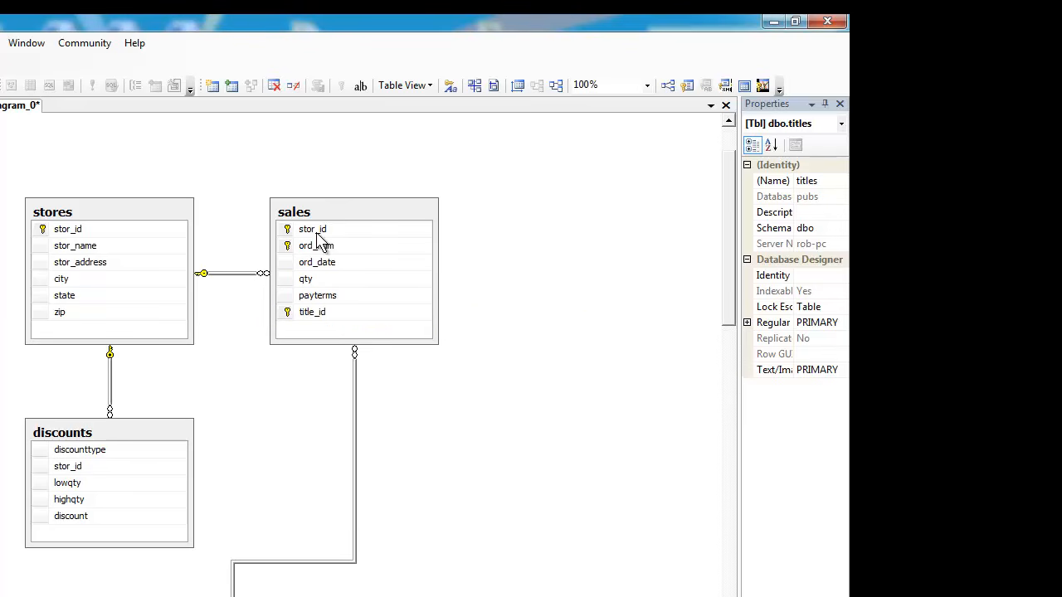
pyautogui.moveTo(585, 181); pyautogui.dragTo(610, 327)
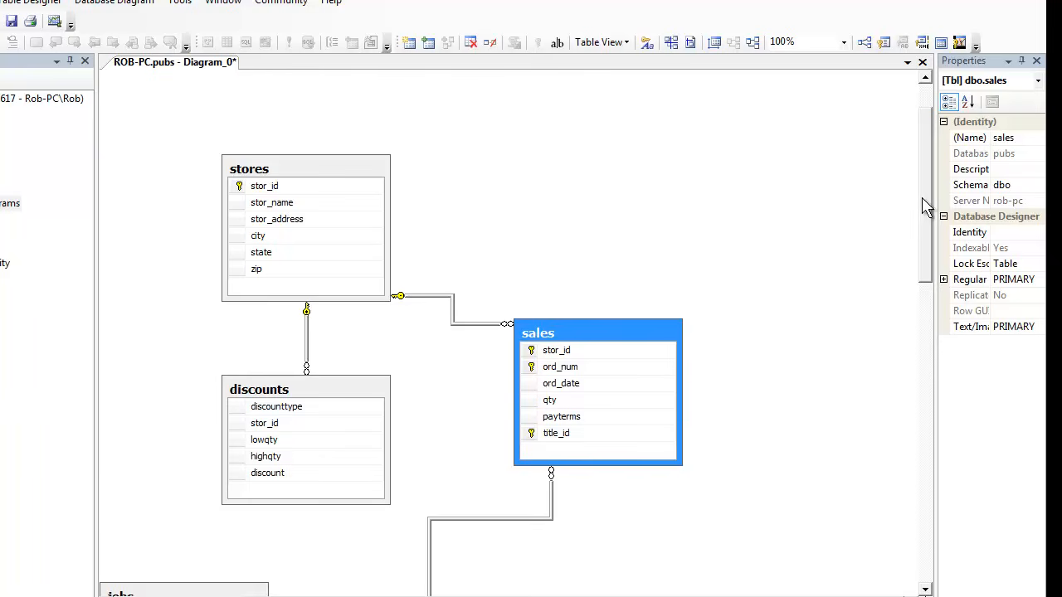
pyautogui.moveTo(927, 202)
pyautogui.mouseDown()
pyautogui.moveTo(916, 278)
pyautogui.moveTo(915, 207)
pyautogui.mouseUp()
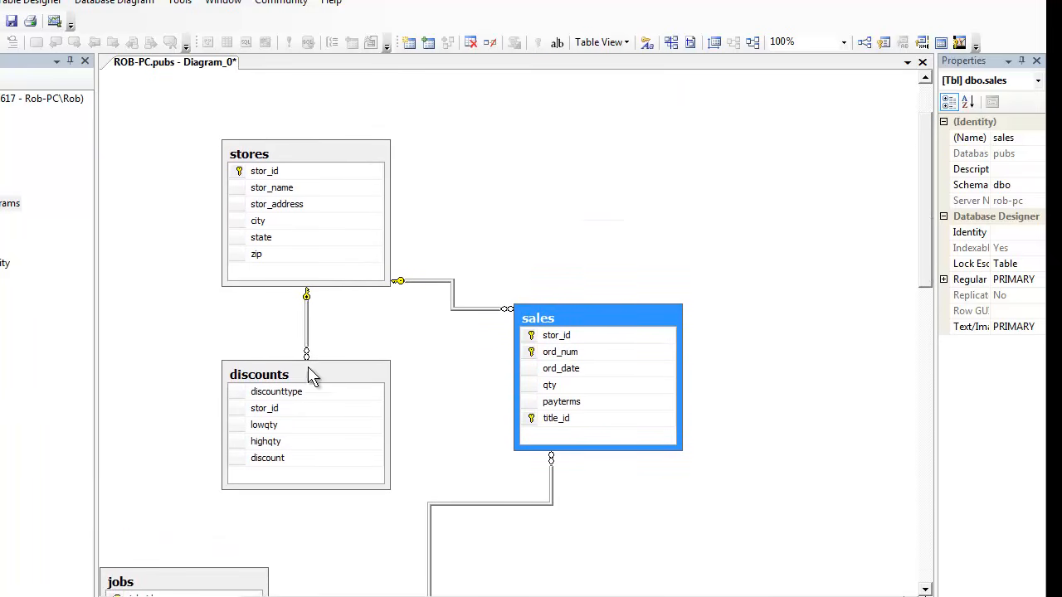
pyautogui.moveTo(345, 385); pyautogui.dragTo(274, 457)
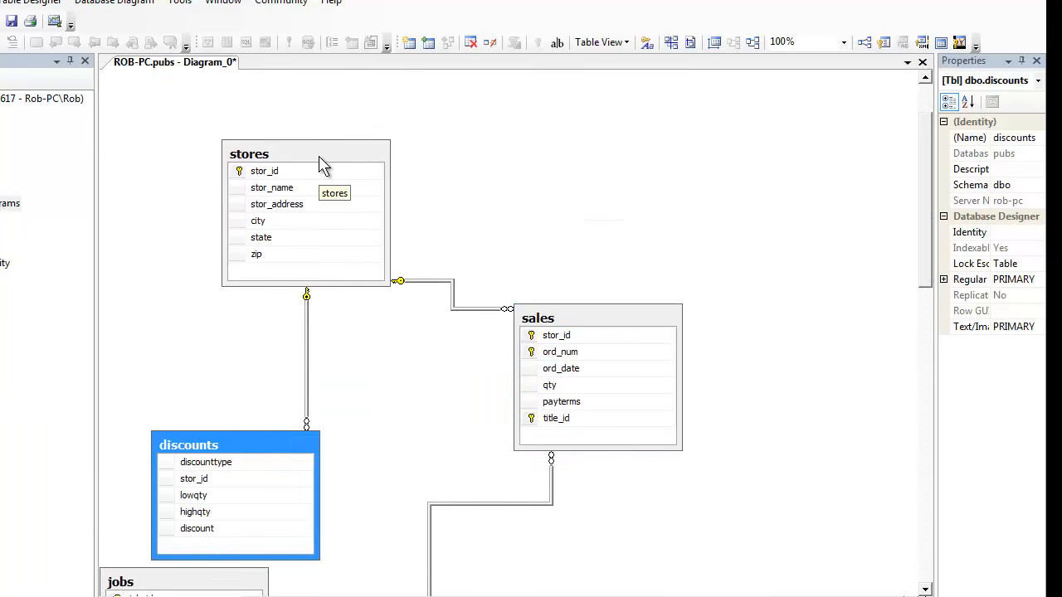
pyautogui.moveTo(321, 160); pyautogui.dragTo(434, 290)
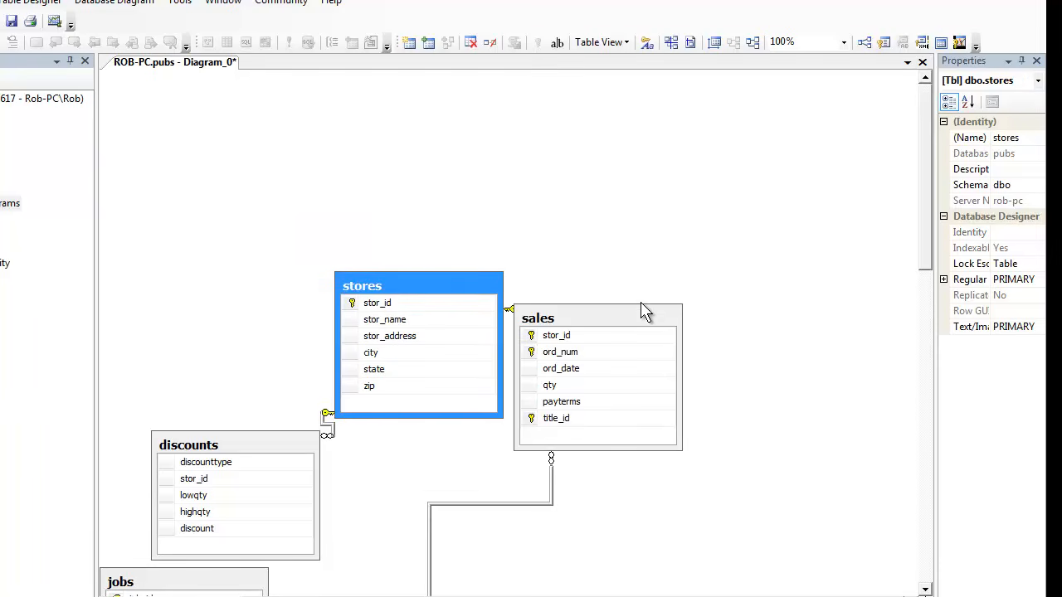
pyautogui.moveTo(643, 328); pyautogui.dragTo(722, 431)
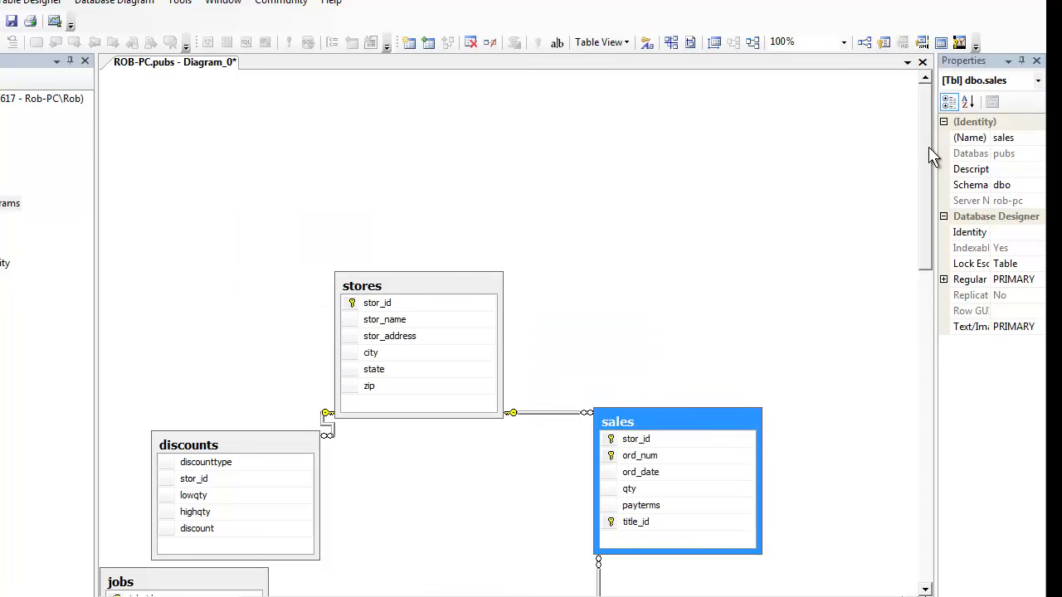
# Save the database diagram under the name MyPubsDiagram
pyautogui.moveTo(928, 156); pyautogui.dragTo(908, 445)
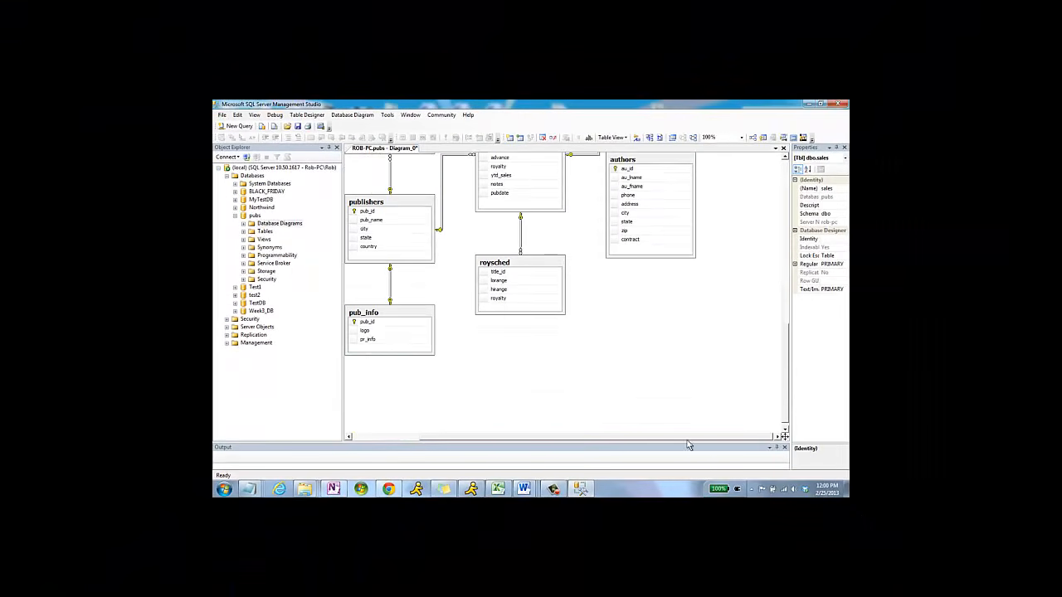
pyautogui.moveTo(688, 445); pyautogui.dragTo(628, 427)
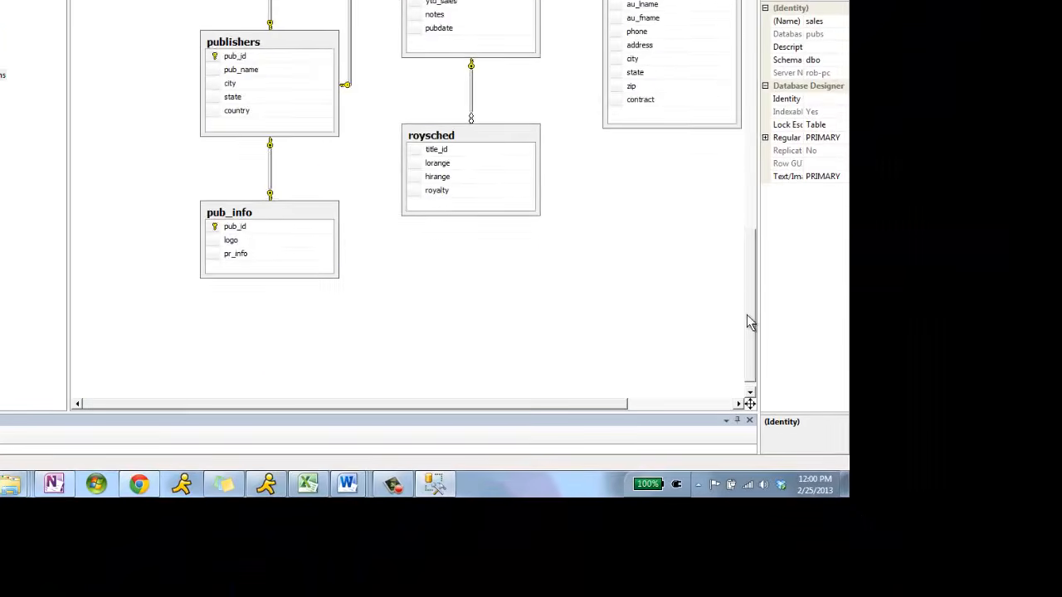
pyautogui.moveTo(765, 344); pyautogui.dragTo(785, 291)
pyautogui.moveTo(768, 253); pyautogui.dragTo(765, 416)
pyautogui.moveTo(750, 400)
pyautogui.mouseDown()
pyautogui.moveTo(717, 401)
pyautogui.moveTo(716, 370)
pyautogui.moveTo(745, 360)
pyautogui.moveTo(752, 370)
pyautogui.moveTo(749, 436)
pyautogui.moveTo(737, 394)
pyautogui.moveTo(754, 374)
pyautogui.moveTo(764, 418)
pyautogui.moveTo(751, 426)
pyautogui.moveTo(736, 379)
pyautogui.moveTo(773, 381)
pyautogui.moveTo(763, 422)
pyautogui.moveTo(751, 412)
pyautogui.moveTo(752, 386)
pyautogui.moveTo(749, 401)
pyautogui.mouseUp()
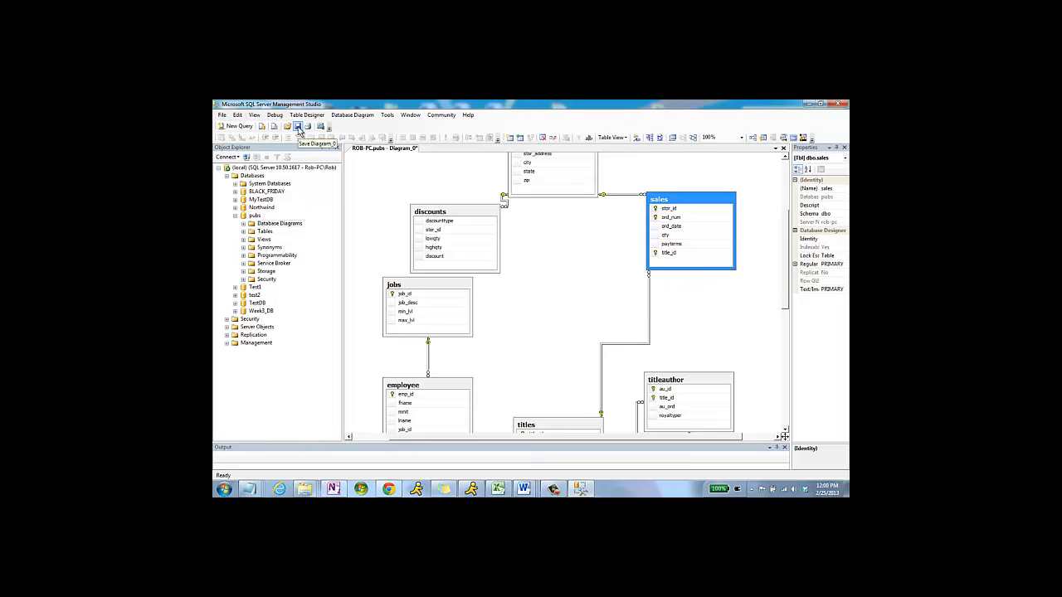
pyautogui.click(299, 130)
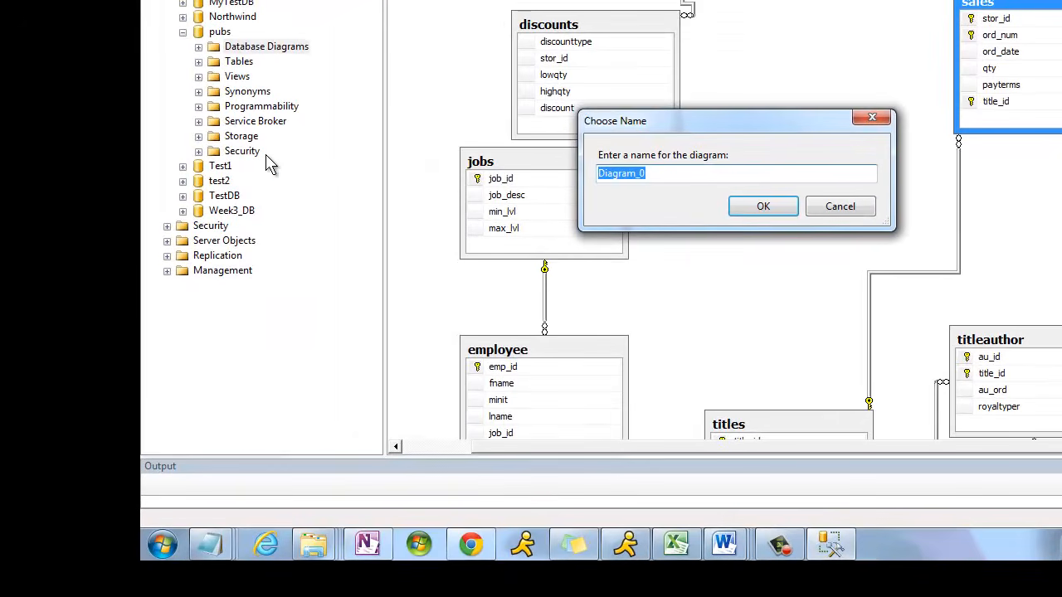
pyautogui.write('MyPubsDia')
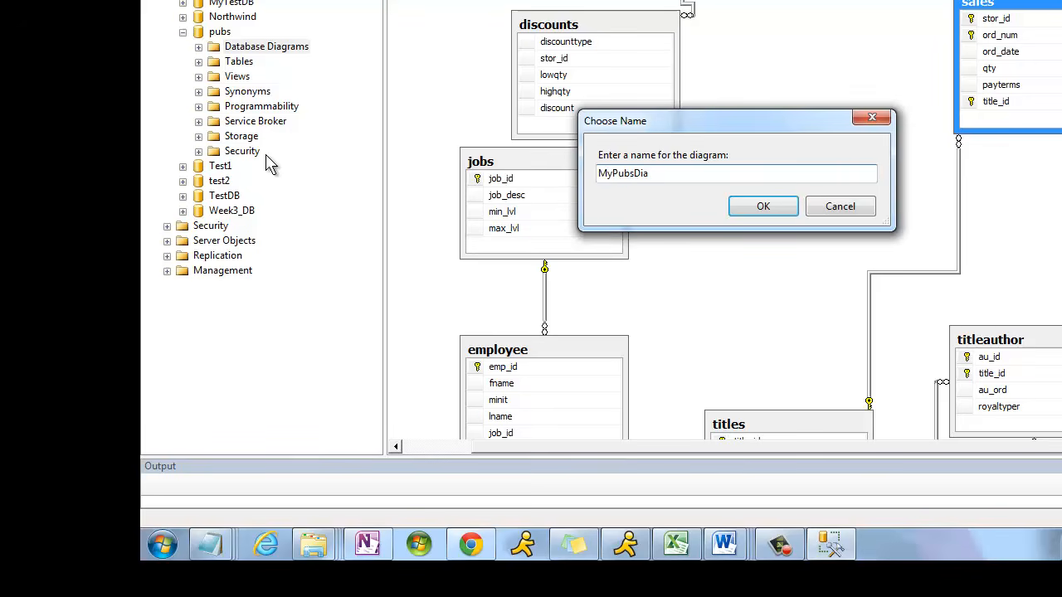
pyautogui.write('gram')
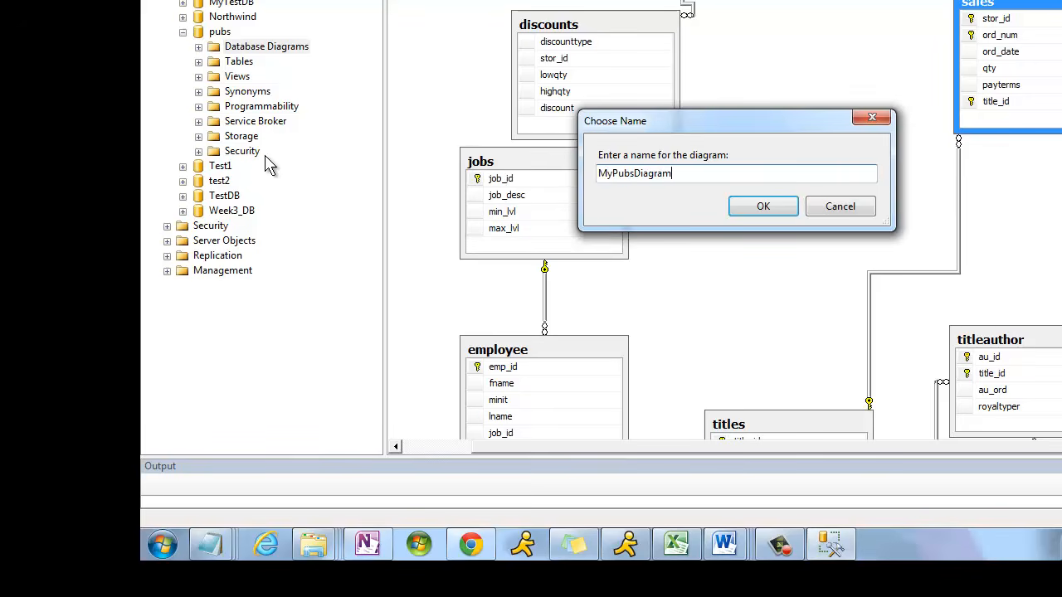
pyautogui.click(770, 208)
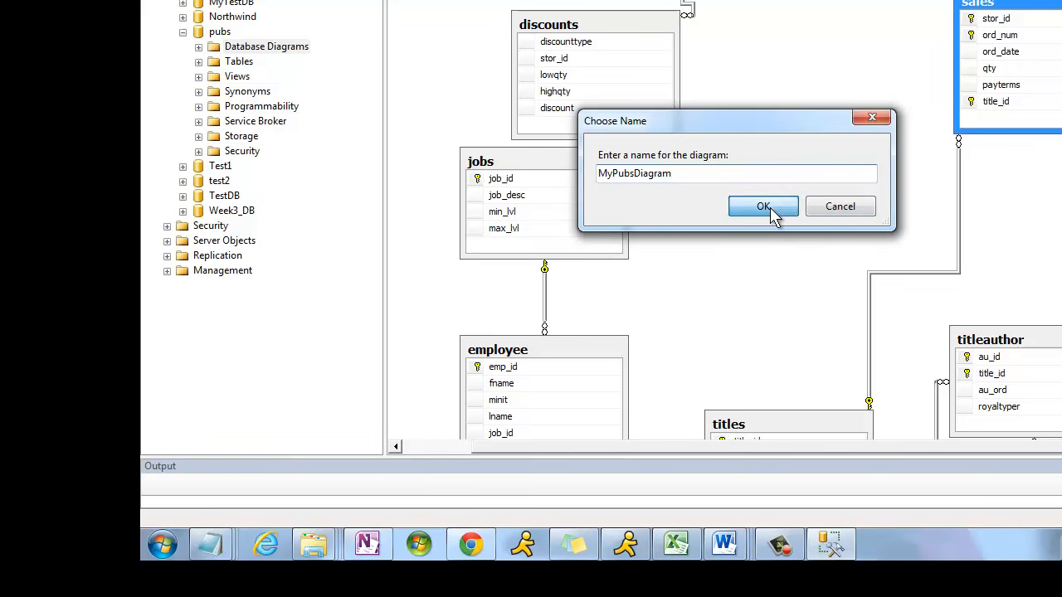